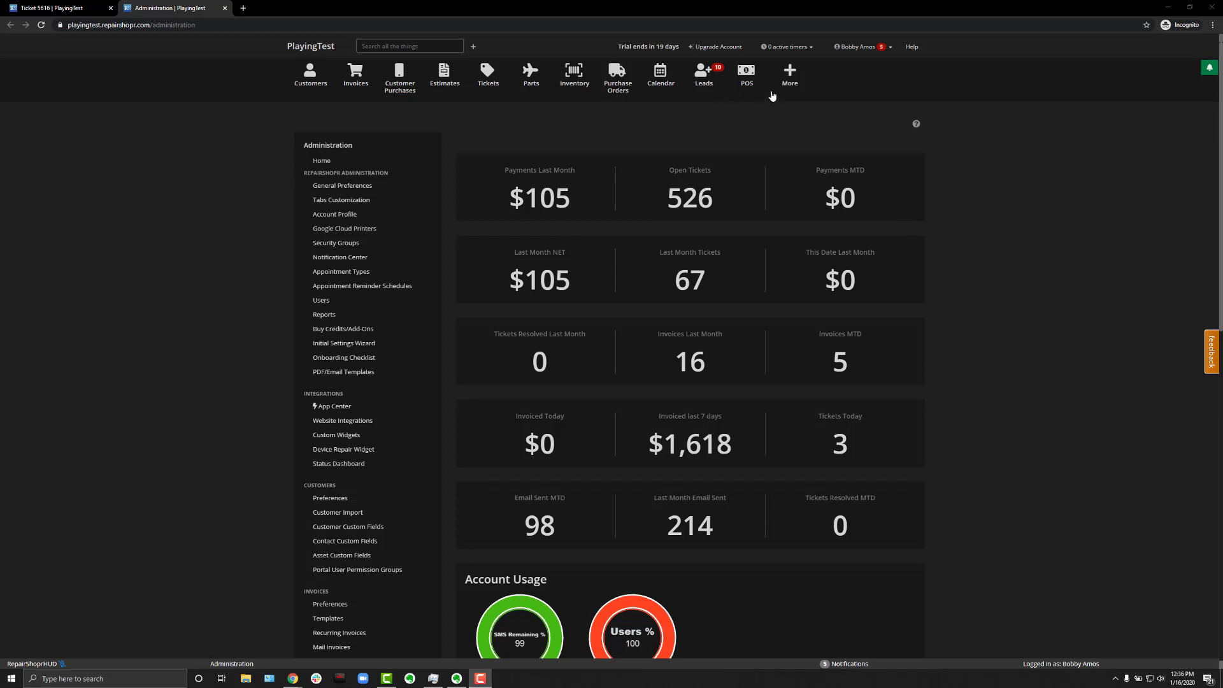
Open the Onsite appointment type for editing from the administration settings.
{"action": "mouse_move", "coordinate": [790, 79]}
{"action": "left_click", "coordinate": [782, 121]}
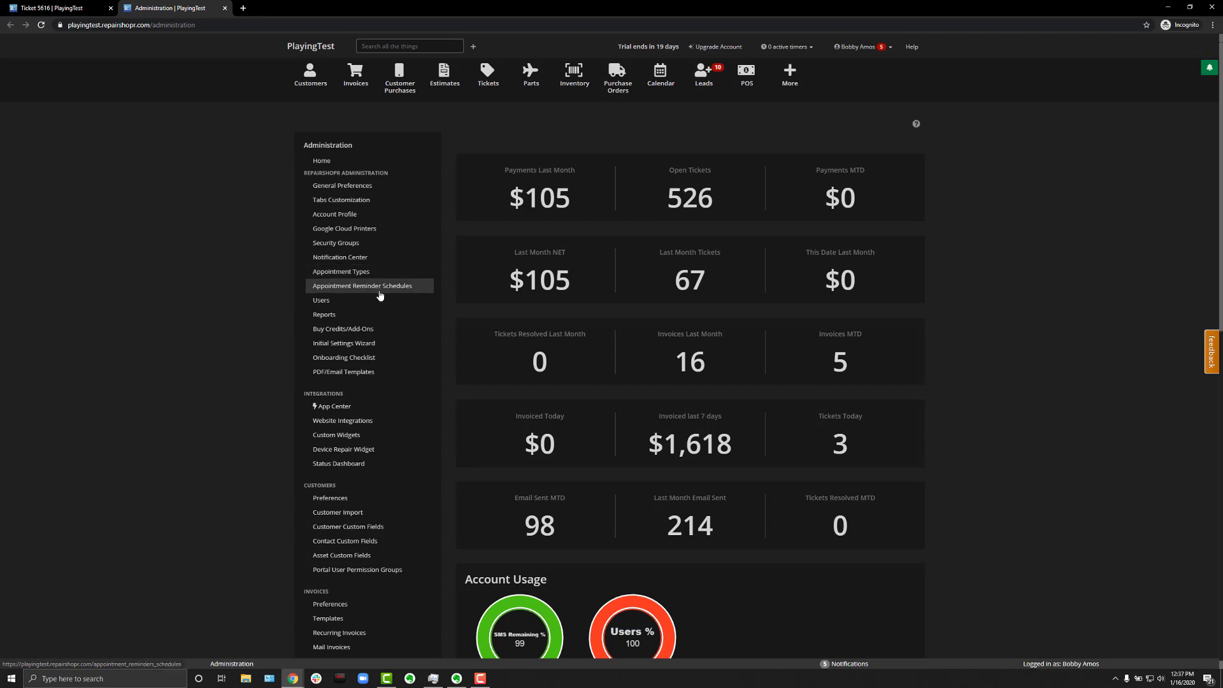
{"action": "left_click", "coordinate": [342, 272]}
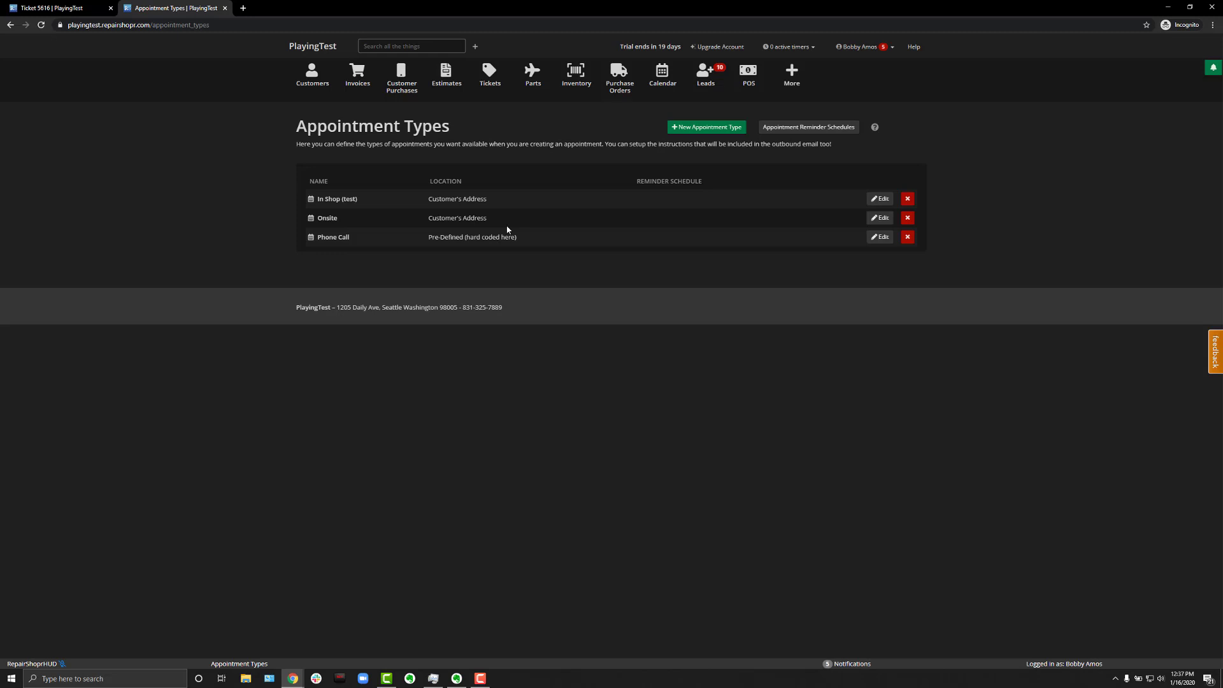
{"action": "left_click", "coordinate": [879, 217]}
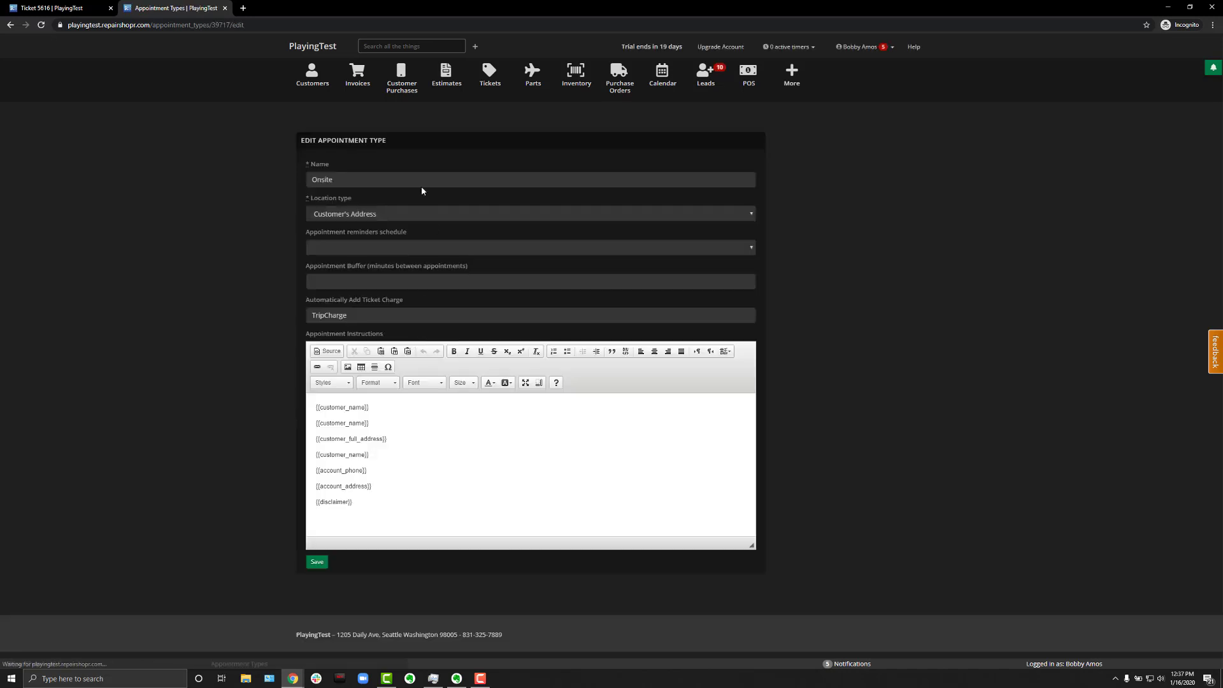
Set the Onsite appointment type's automatically added ticket charge to TripCharge and save the appointment type.
{"action": "left_click_drag", "start_coordinate": [305, 300], "coordinate": [420, 306]}
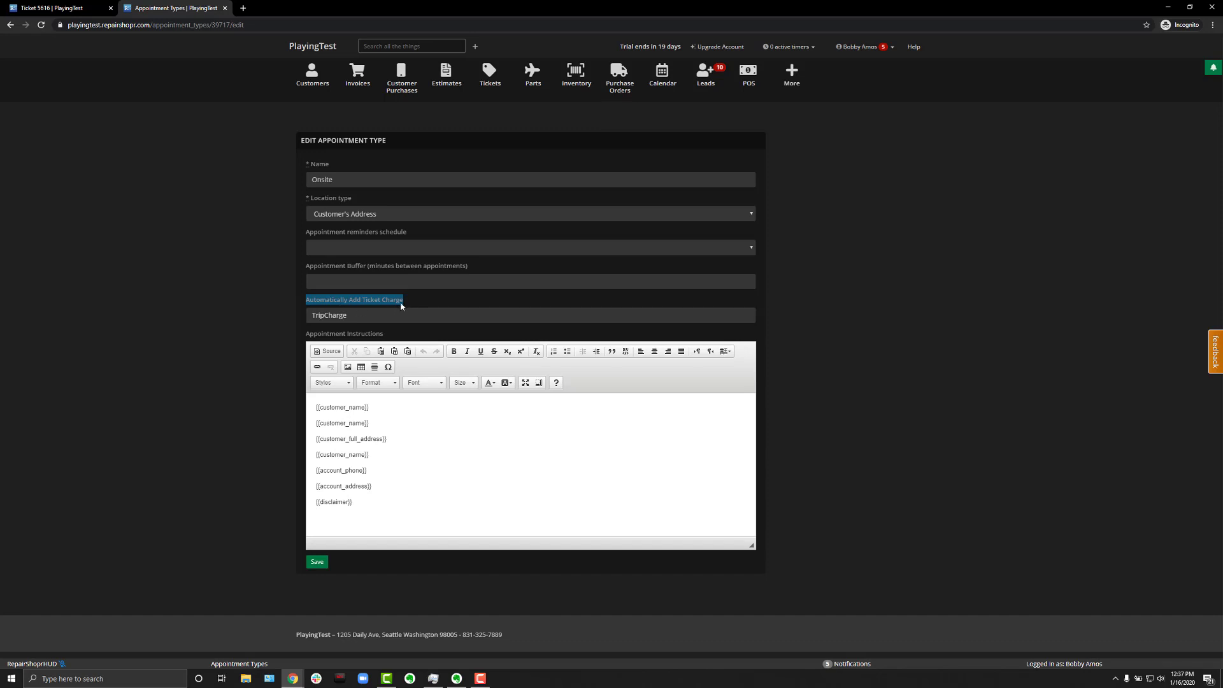
{"action": "left_click_drag", "start_coordinate": [354, 314], "coordinate": [267, 318]}
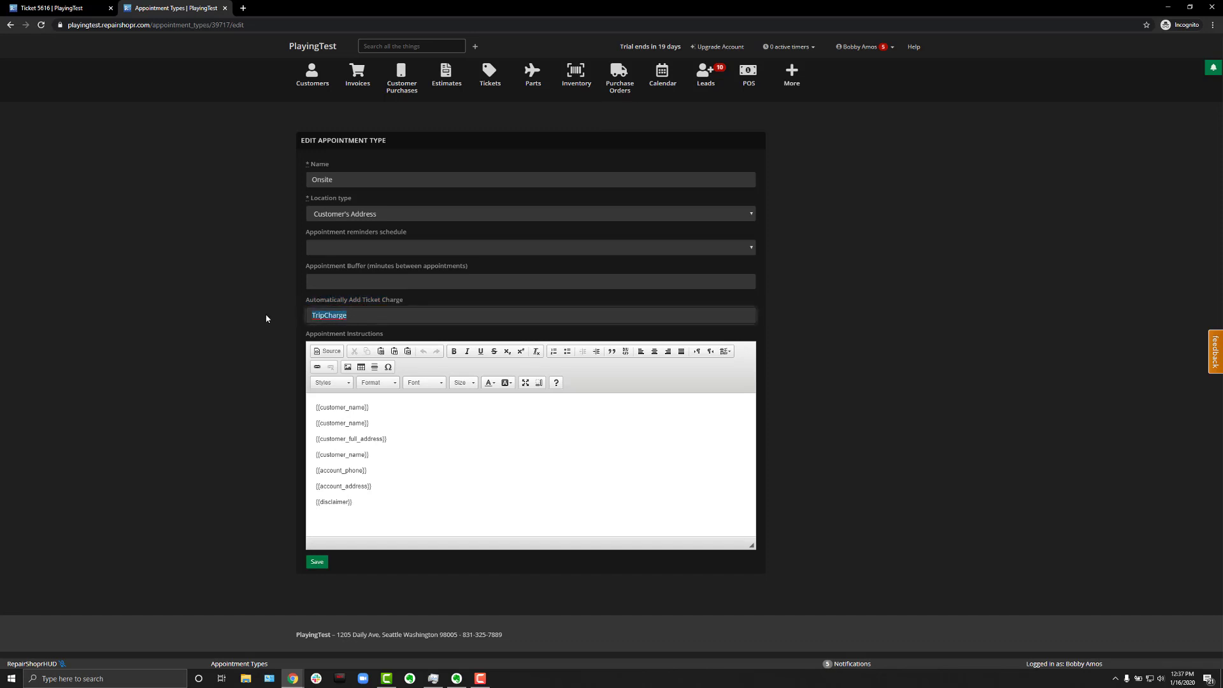
{"action": "key", "text": "BackSpace"}
{"action": "type", "text": "trip"}
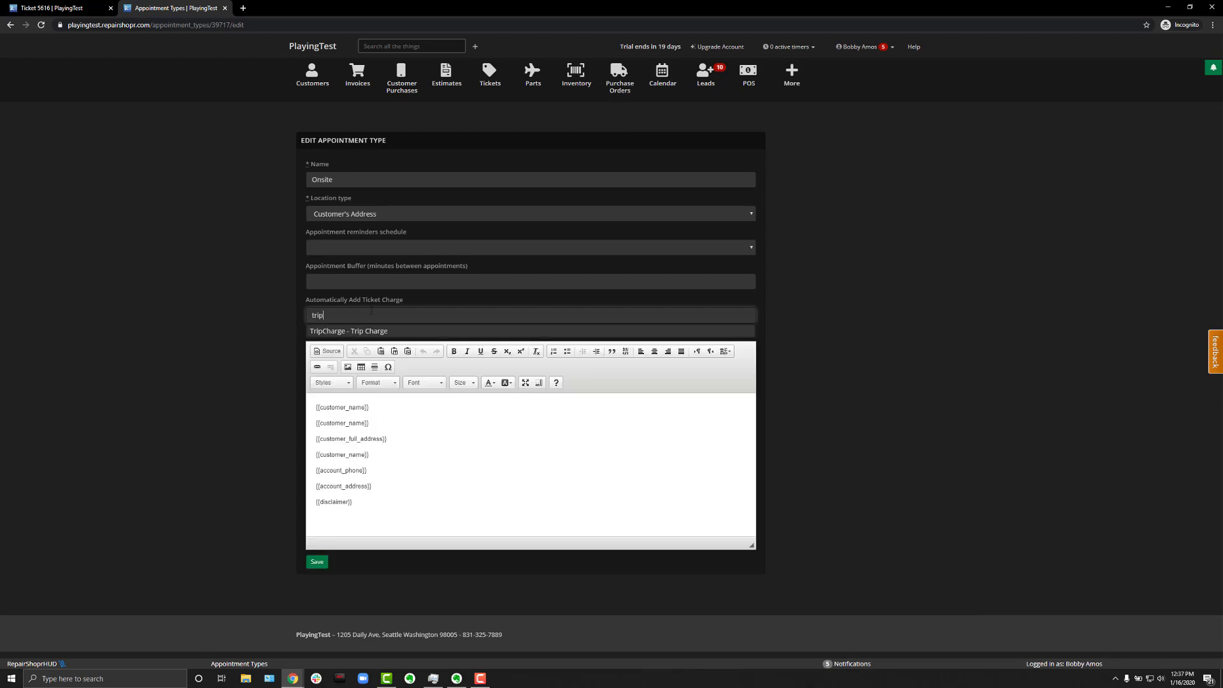
{"action": "left_click", "coordinate": [344, 332]}
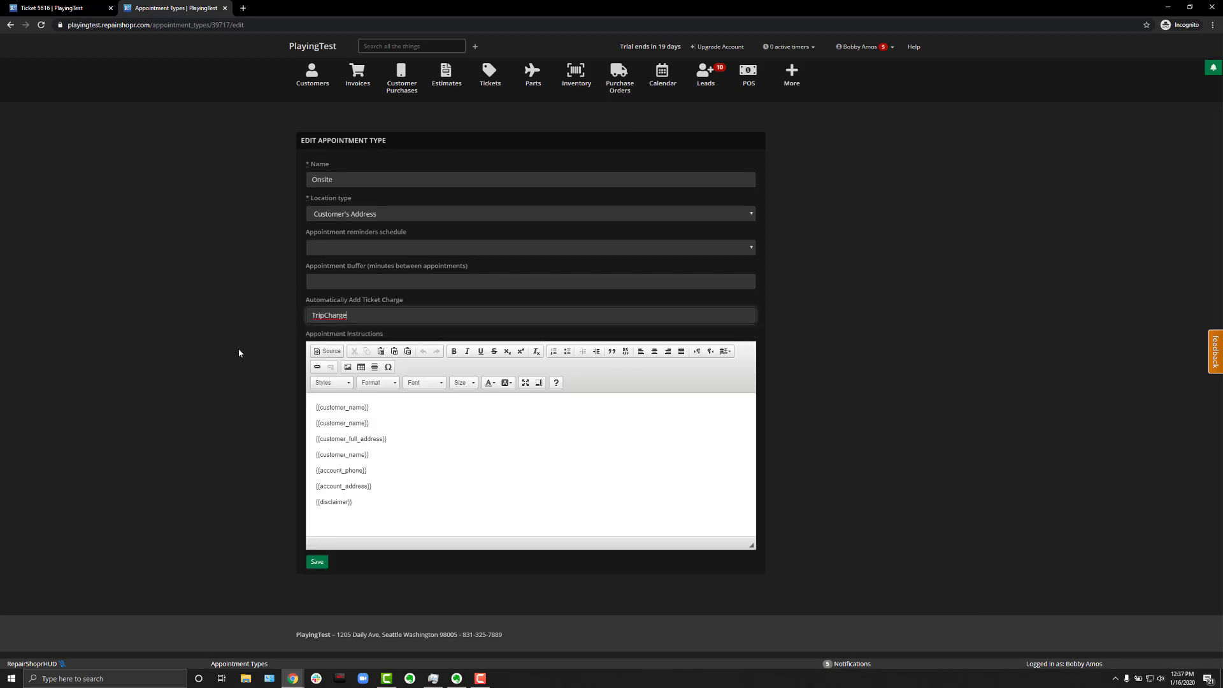
{"action": "left_click", "coordinate": [315, 563]}
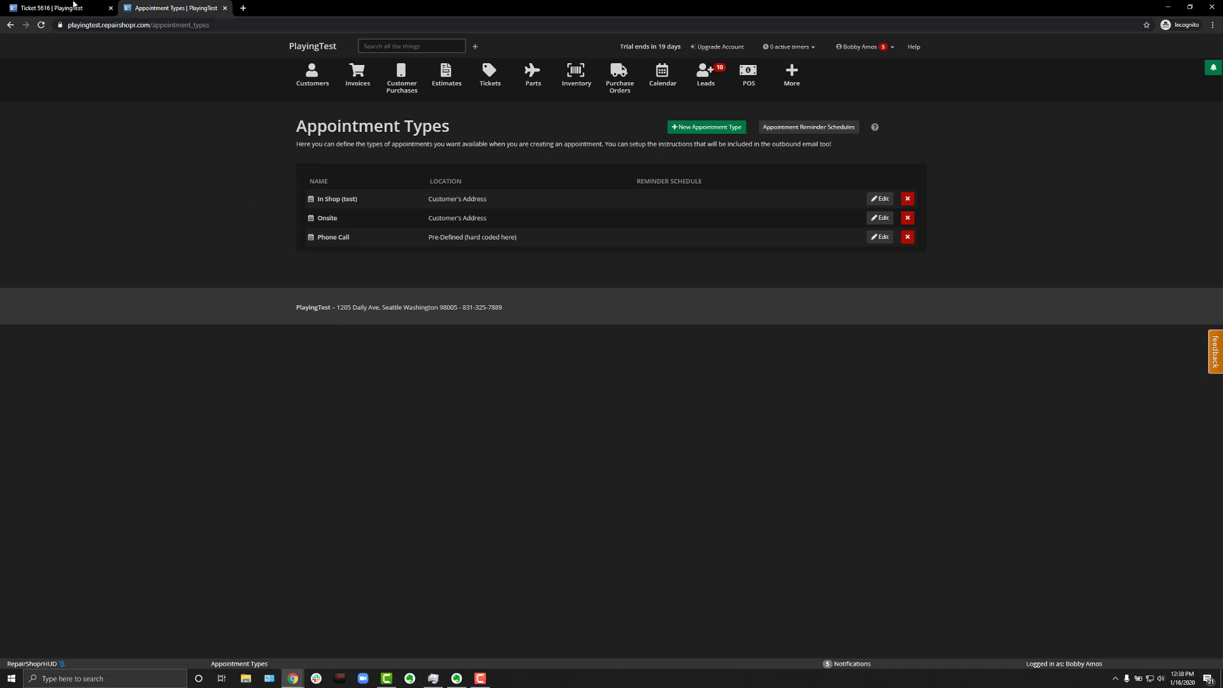
Create an Onsite appointment from ticket 5616, accepting the schedule conflict, and check the ticket's line items.
{"action": "left_click", "coordinate": [73, 8]}
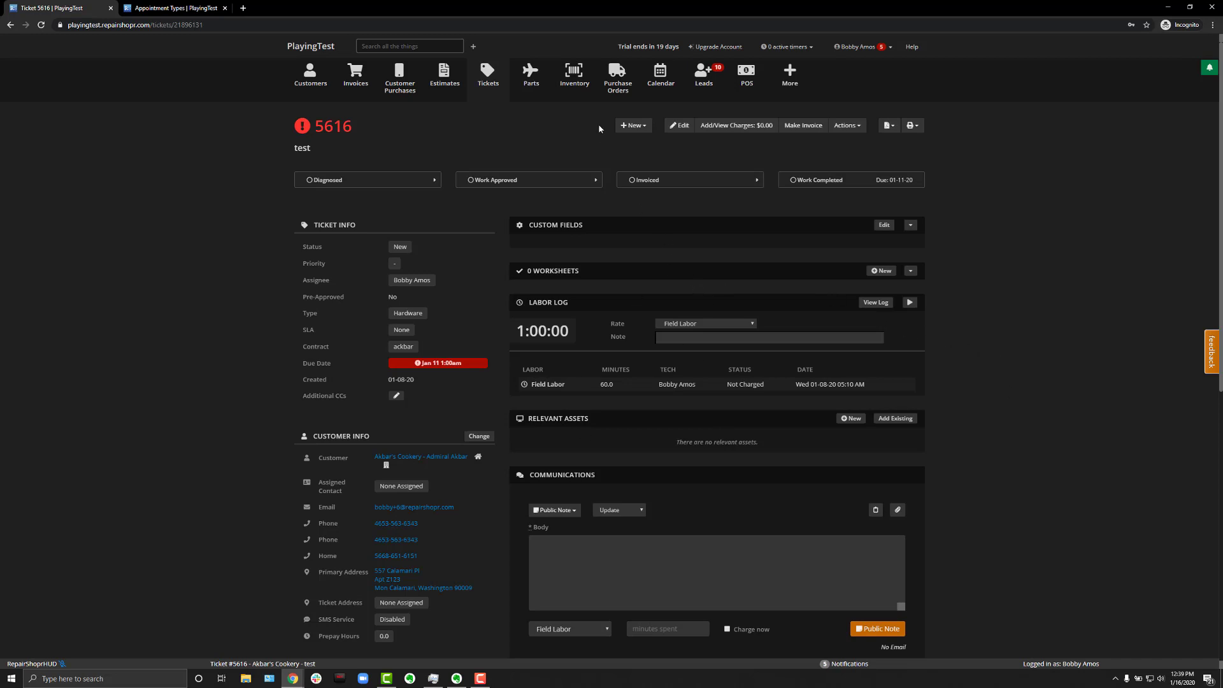
{"action": "left_click", "coordinate": [635, 127]}
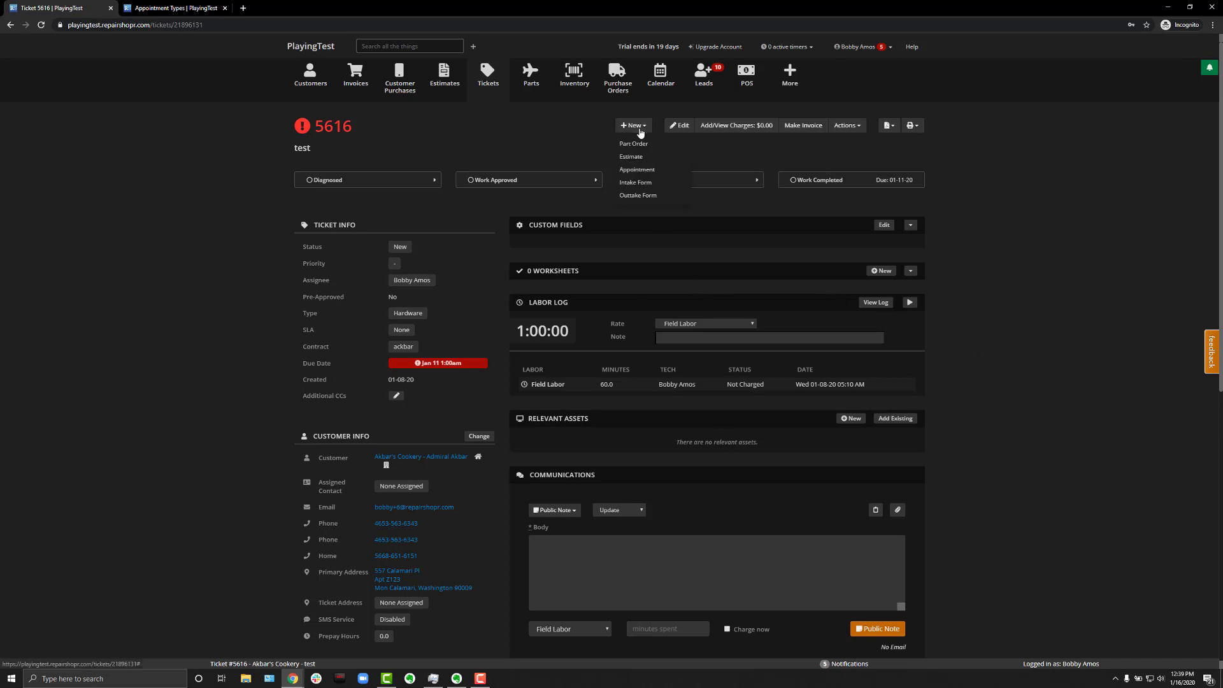
{"action": "left_click", "coordinate": [635, 171]}
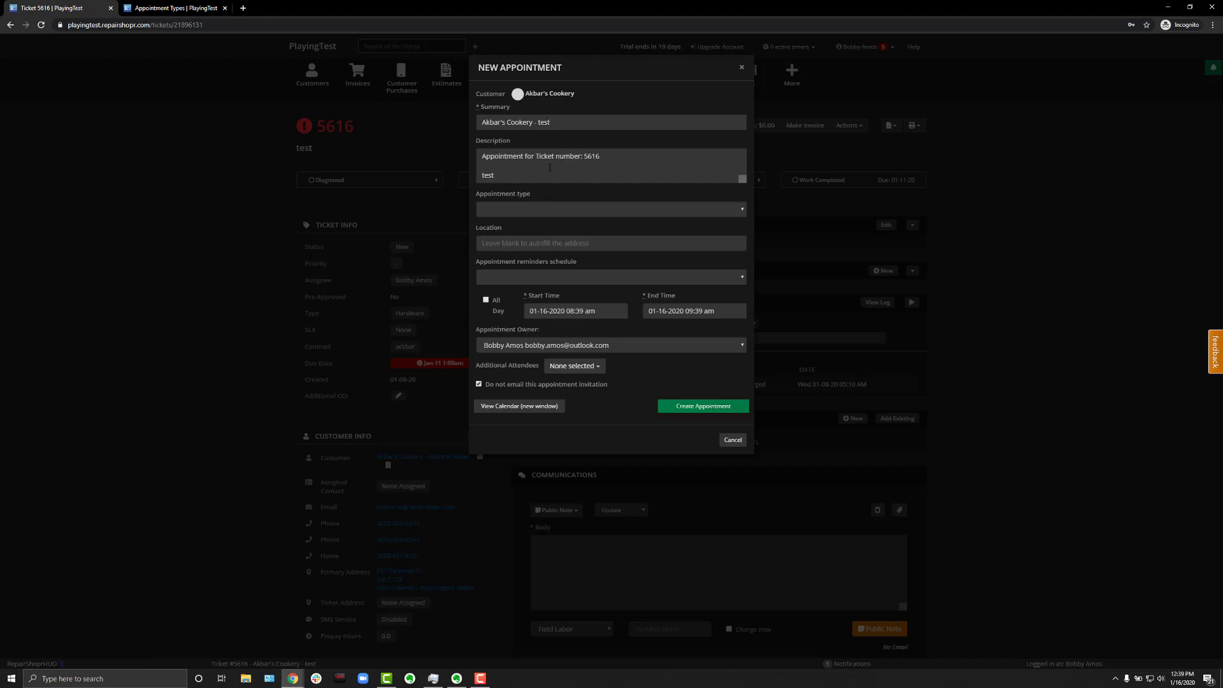
{"action": "left_click_drag", "start_coordinate": [477, 195], "coordinate": [506, 196]}
{"action": "left_click", "coordinate": [531, 208]}
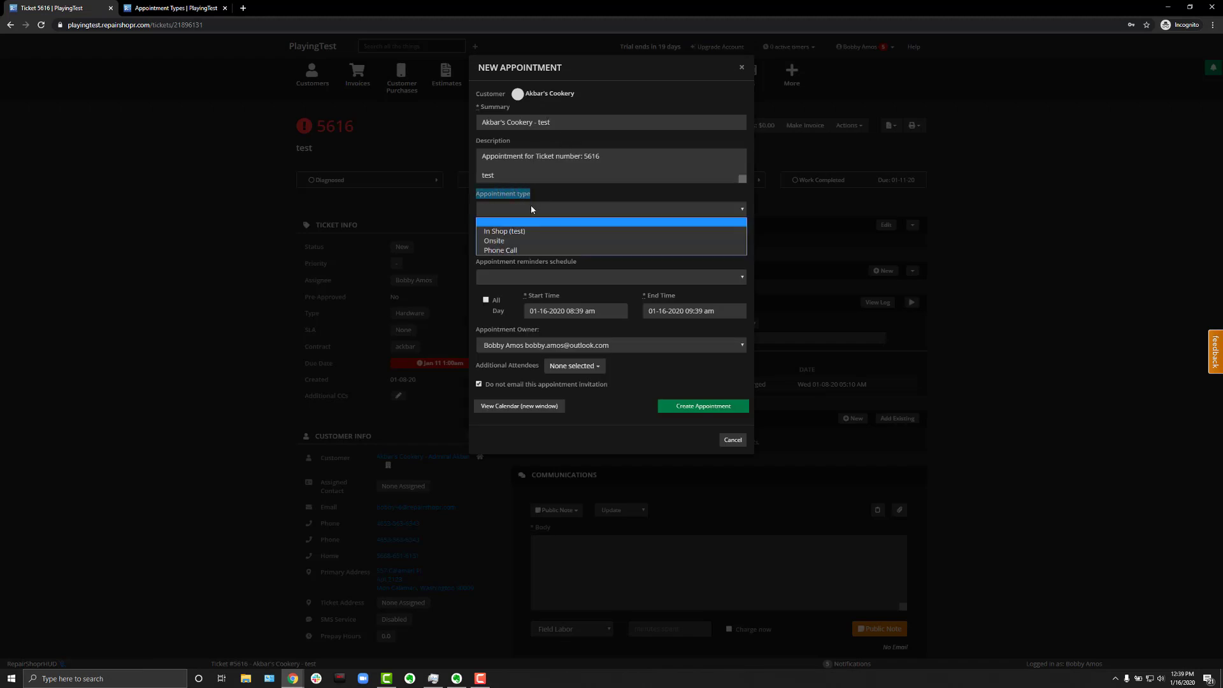
{"action": "left_click", "coordinate": [507, 242]}
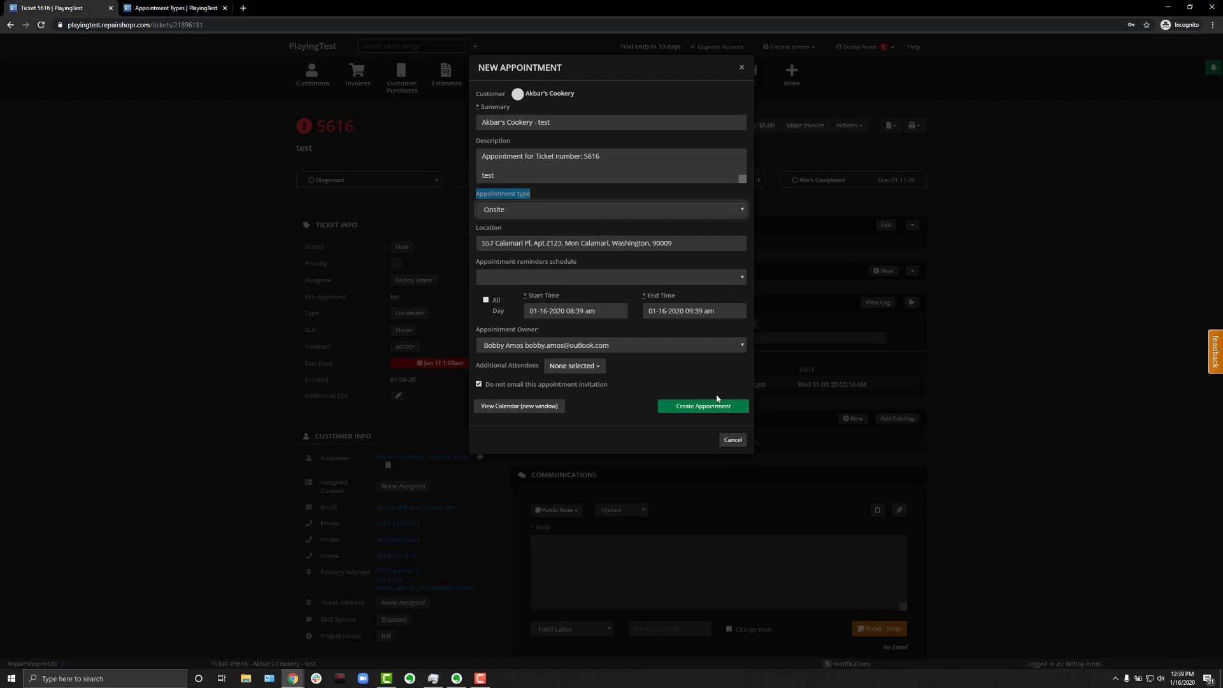
{"action": "left_click", "coordinate": [708, 410]}
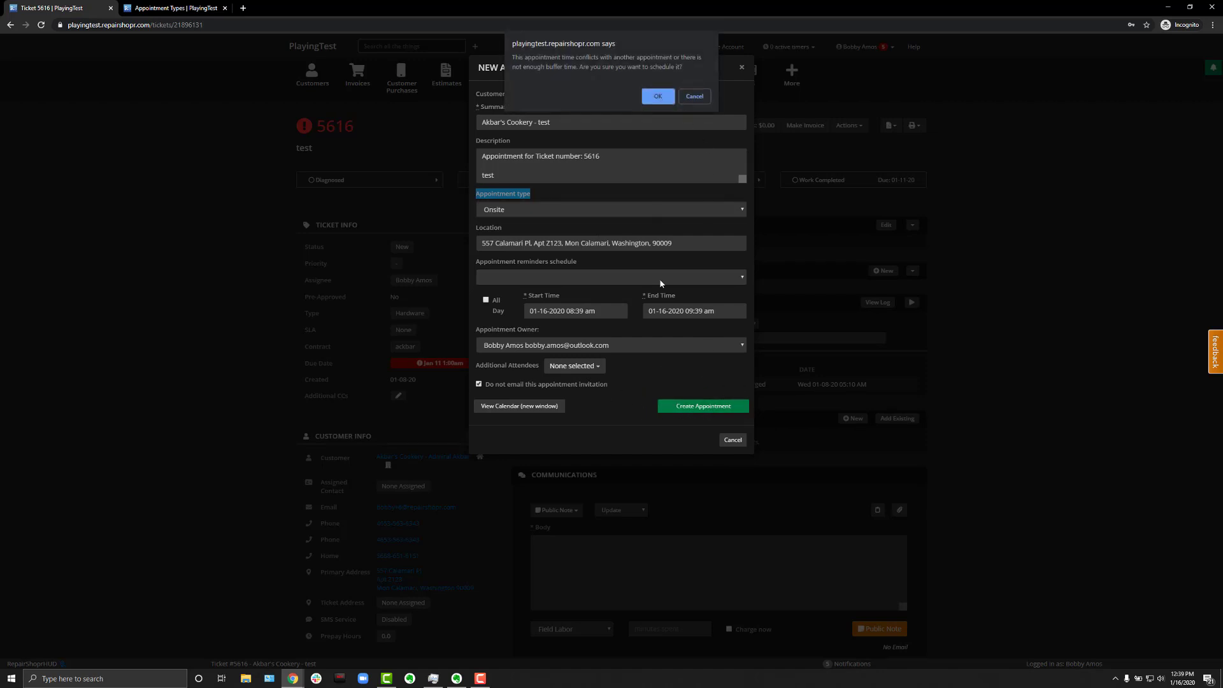
{"action": "left_click", "coordinate": [658, 98]}
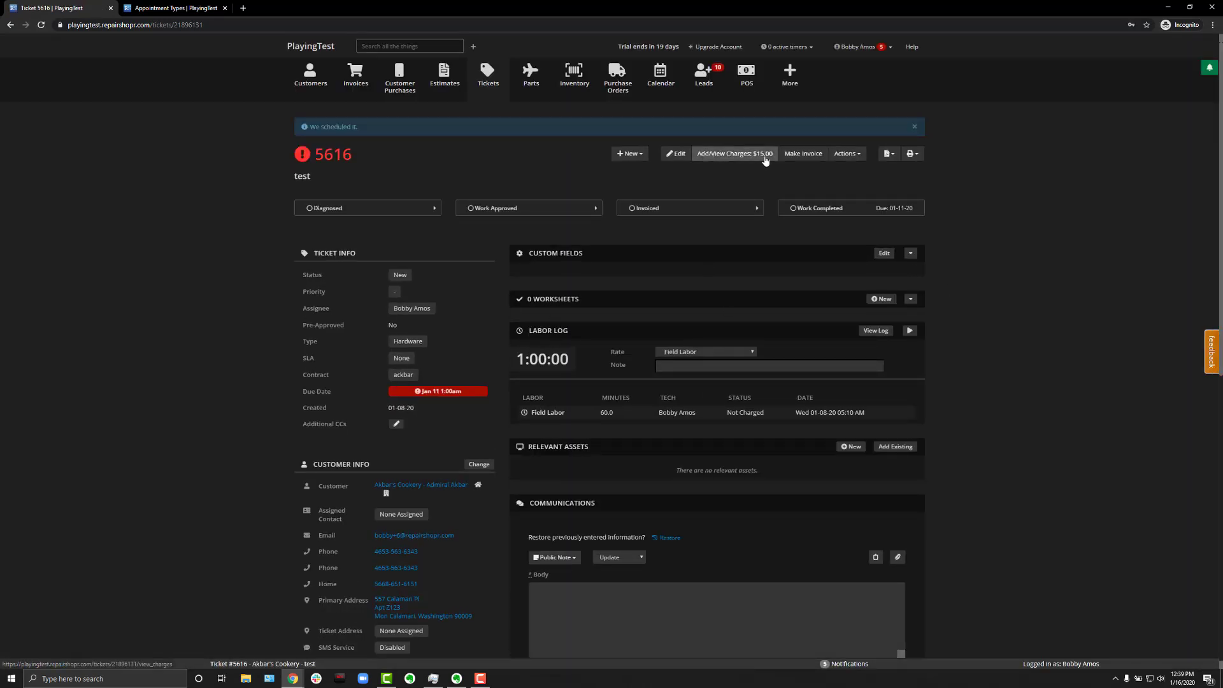
{"action": "left_click", "coordinate": [765, 158]}
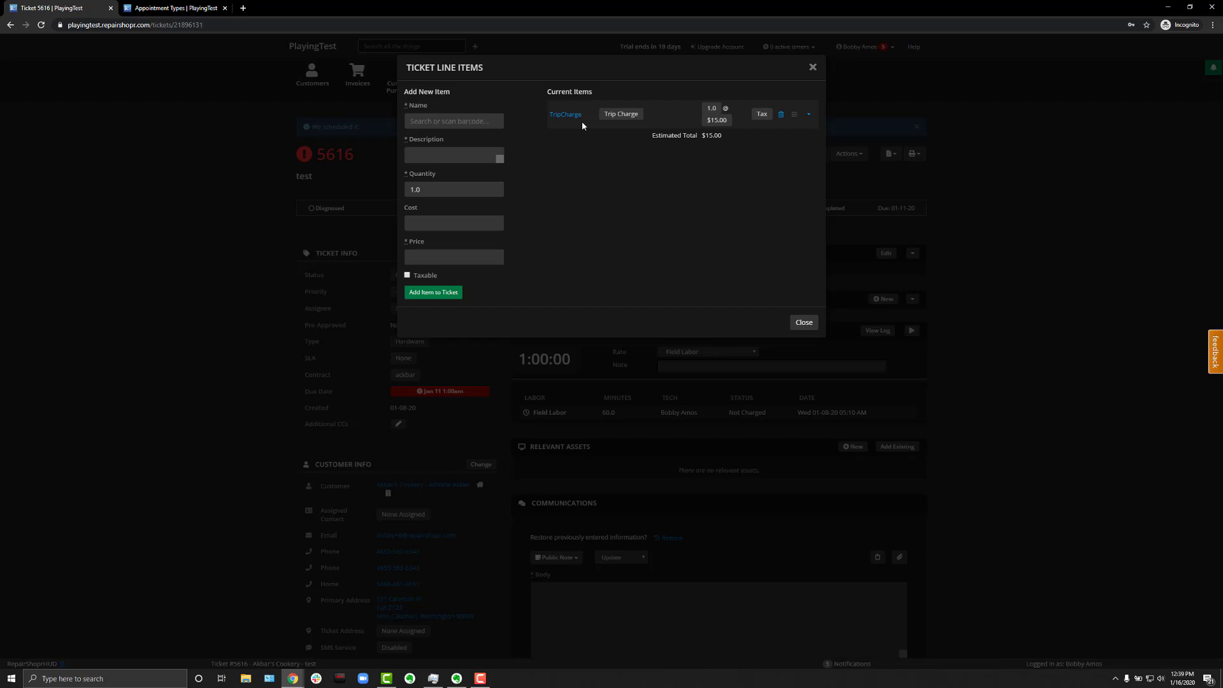
{"action": "left_click", "coordinate": [813, 67]}
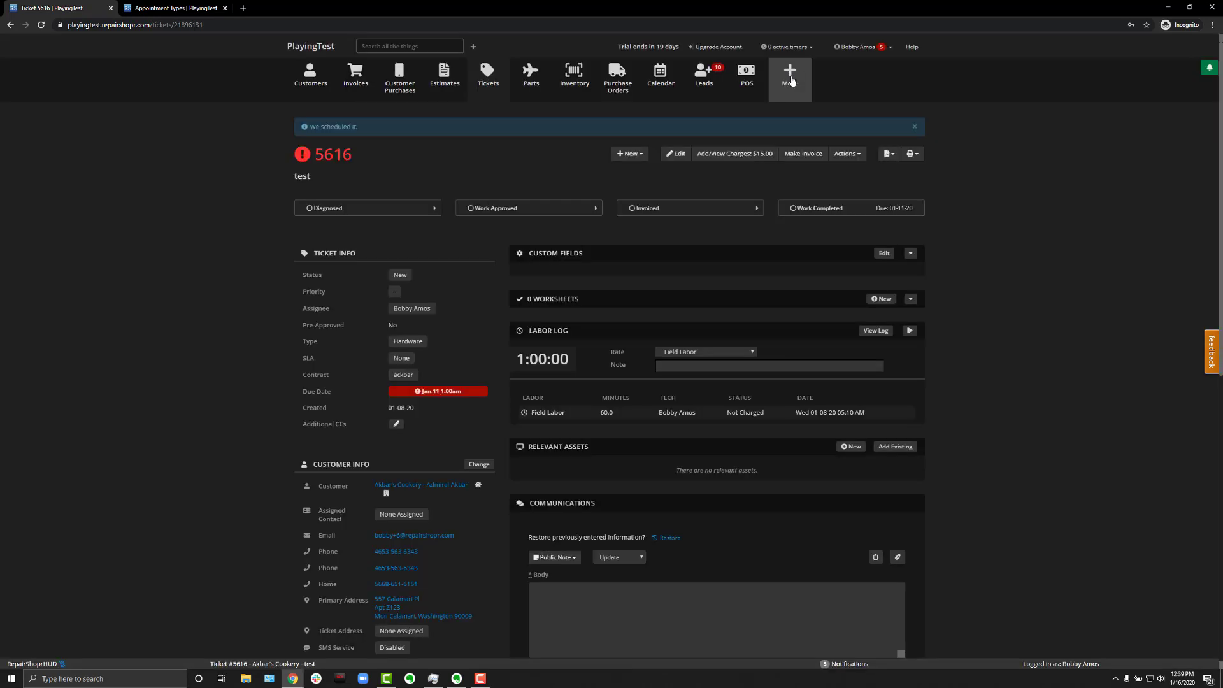
Open the ticket's customer record in a new tab and examine the charge notice in its new appointment form, without creating an appointment.
{"action": "right_click", "coordinate": [428, 484]}
{"action": "left_click", "coordinate": [443, 489]}
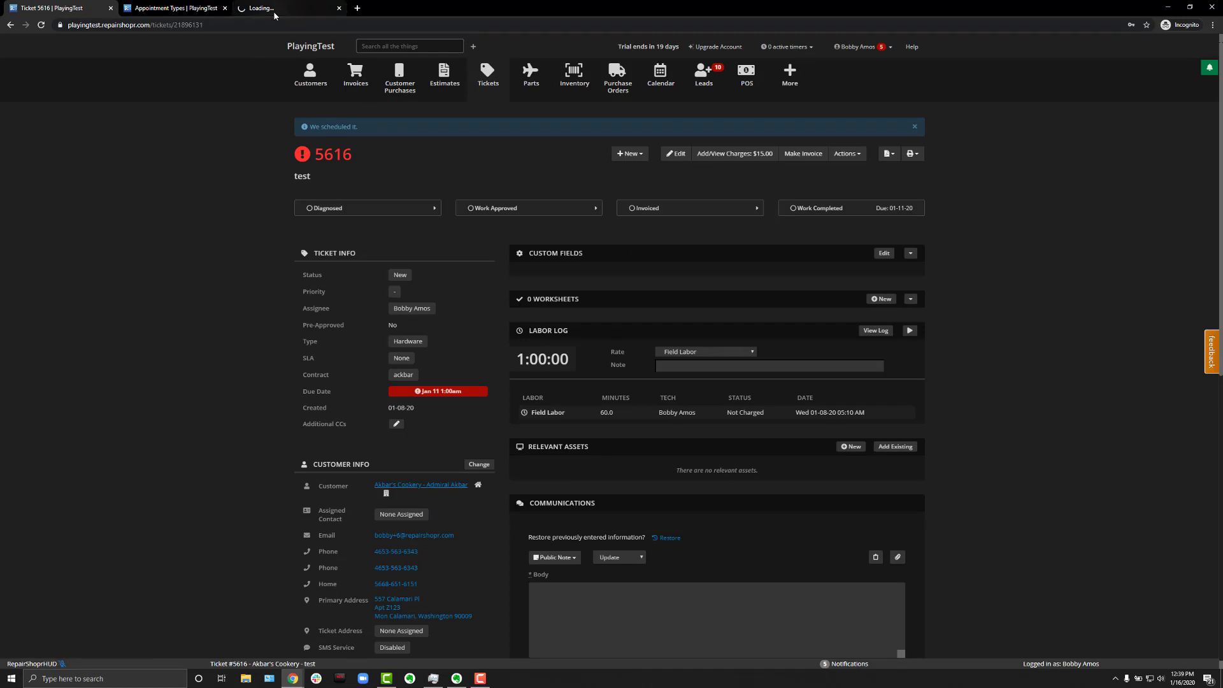
{"action": "left_click", "coordinate": [274, 15]}
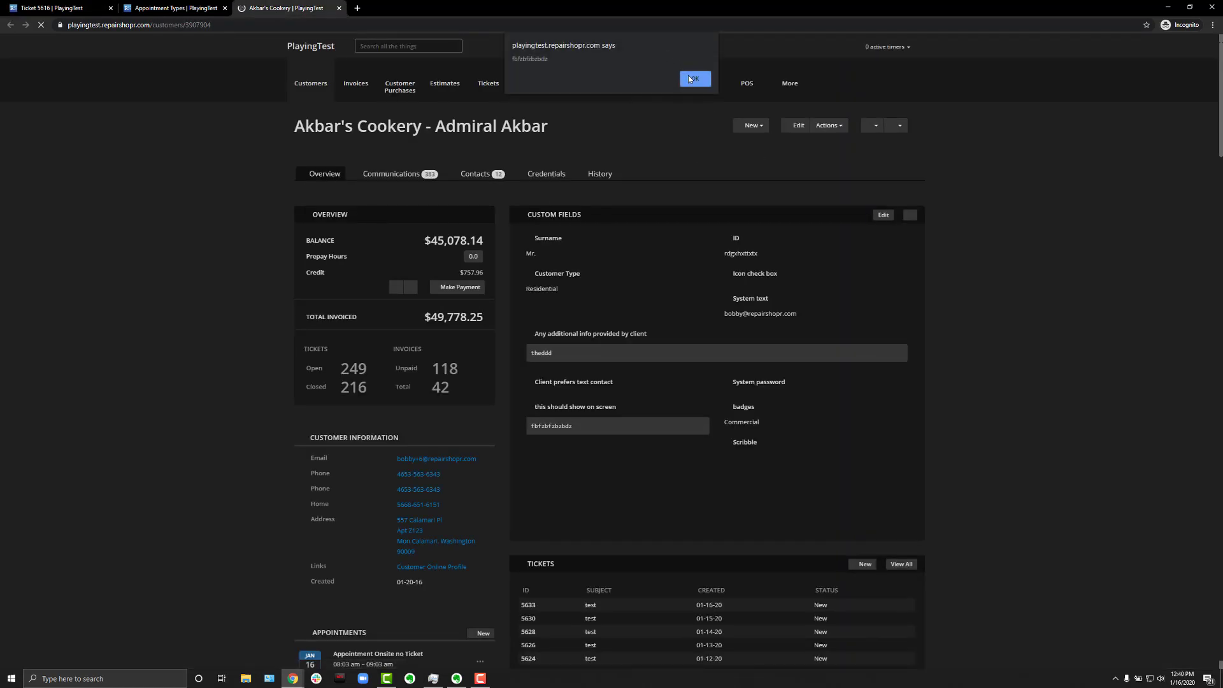
{"action": "left_click", "coordinate": [695, 78]}
{"action": "left_click", "coordinate": [747, 126]}
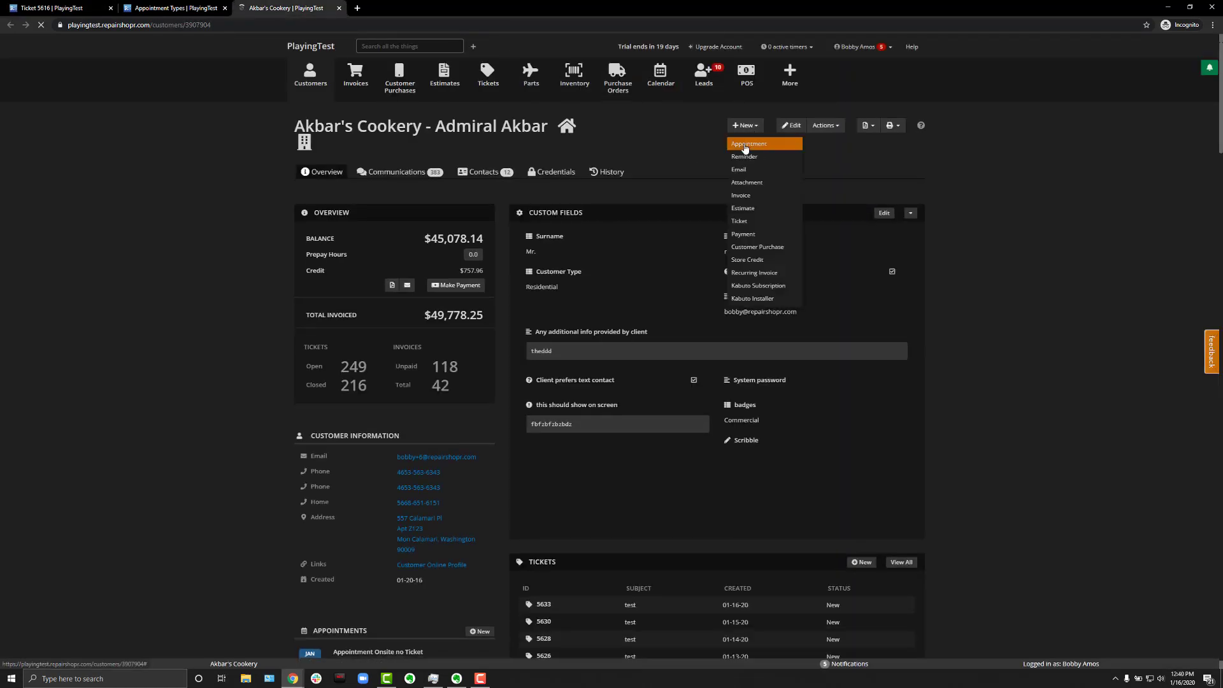
{"action": "left_click", "coordinate": [746, 146]}
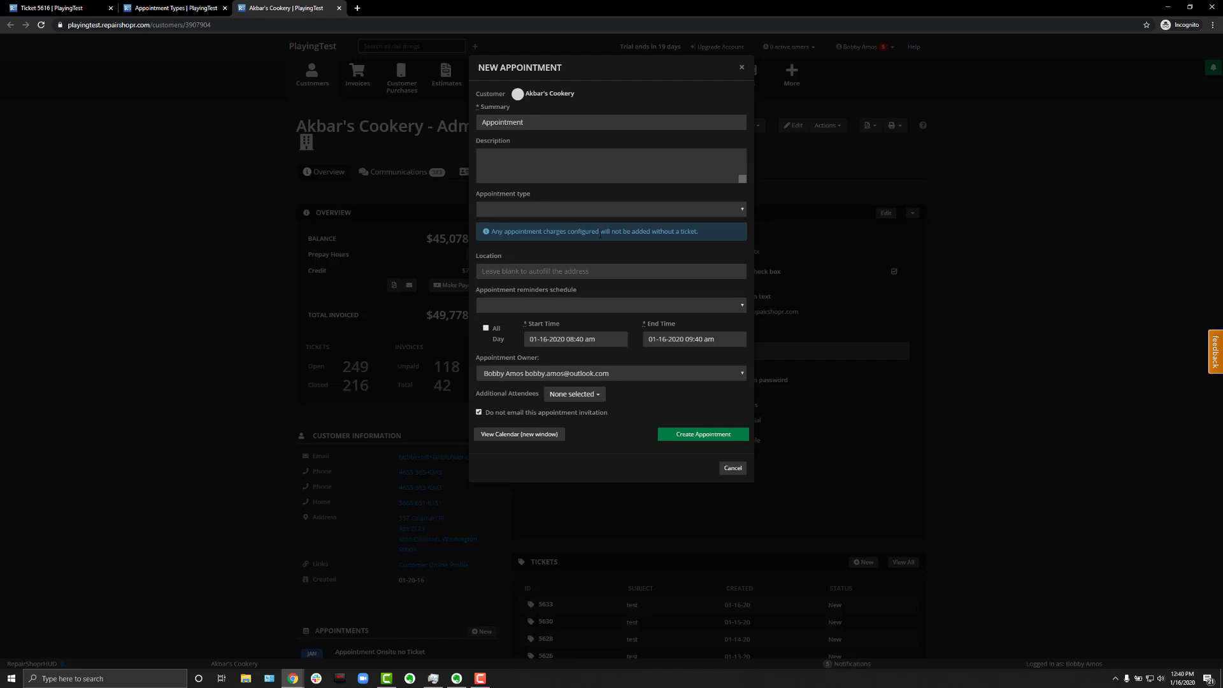
{"action": "left_click_drag", "start_coordinate": [492, 232], "coordinate": [691, 240]}
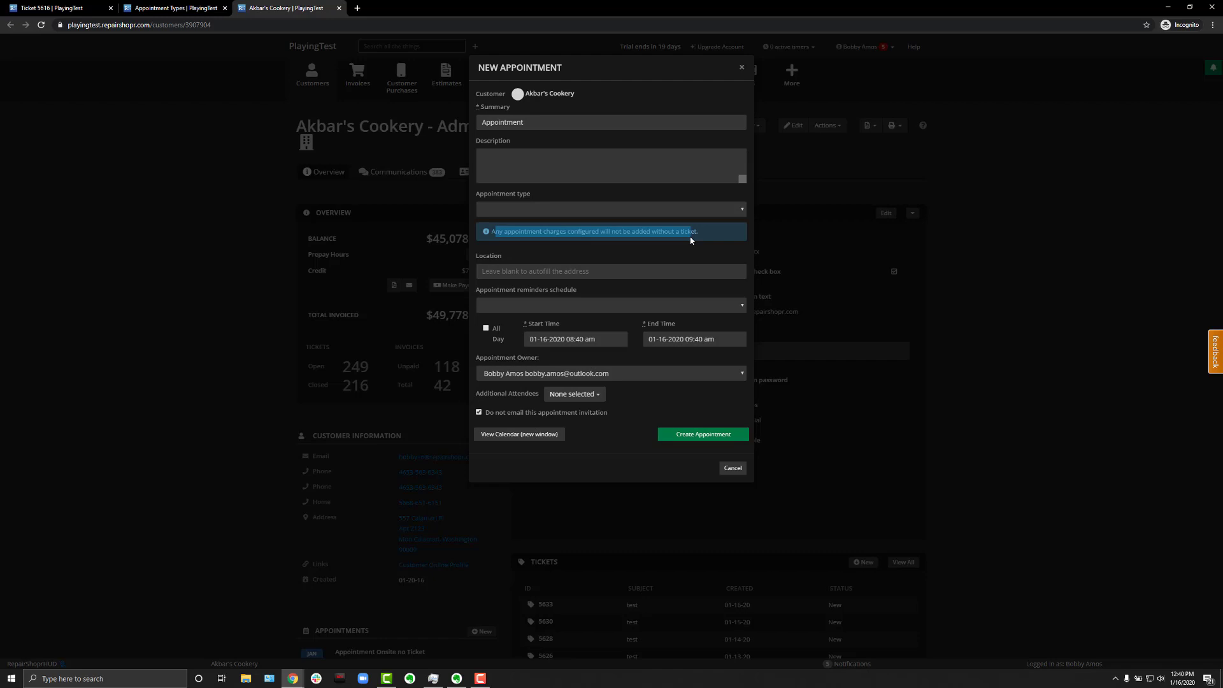
{"action": "left_click", "coordinate": [651, 230]}
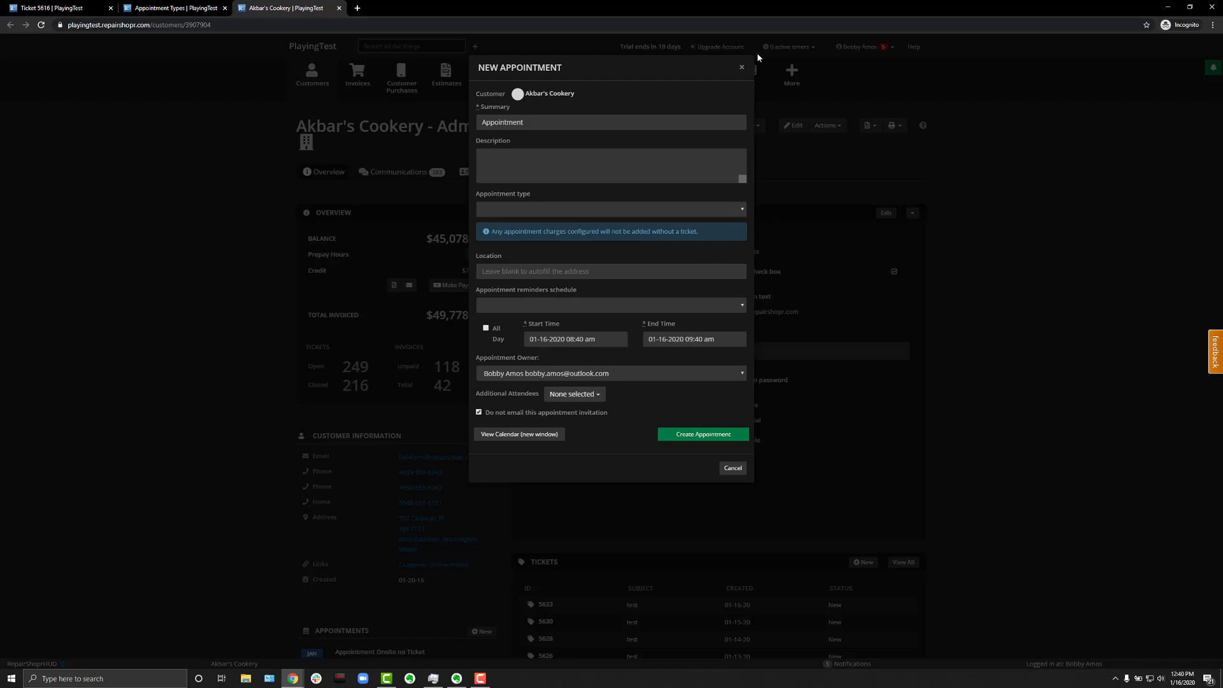
{"action": "left_click", "coordinate": [743, 69]}
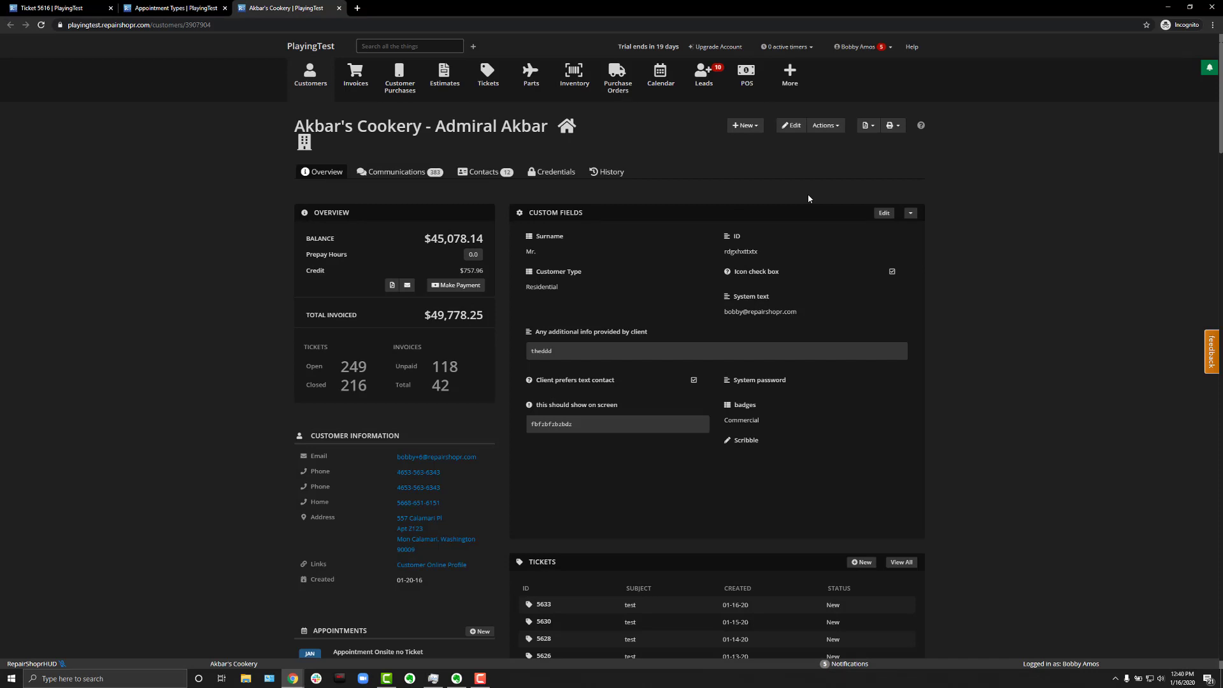
Reopen the Onsite appointment type from the administration settings and review its Automatically Add Ticket Charge setting.
{"action": "left_click", "coordinate": [790, 78]}
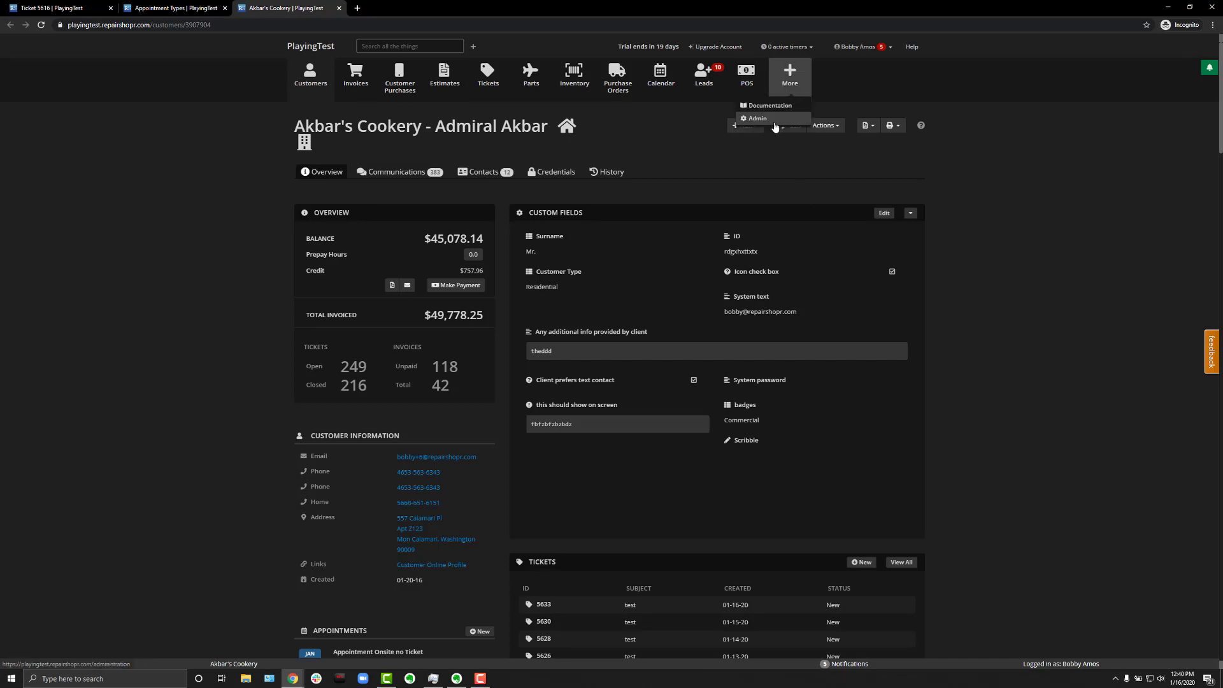
{"action": "left_click", "coordinate": [775, 125]}
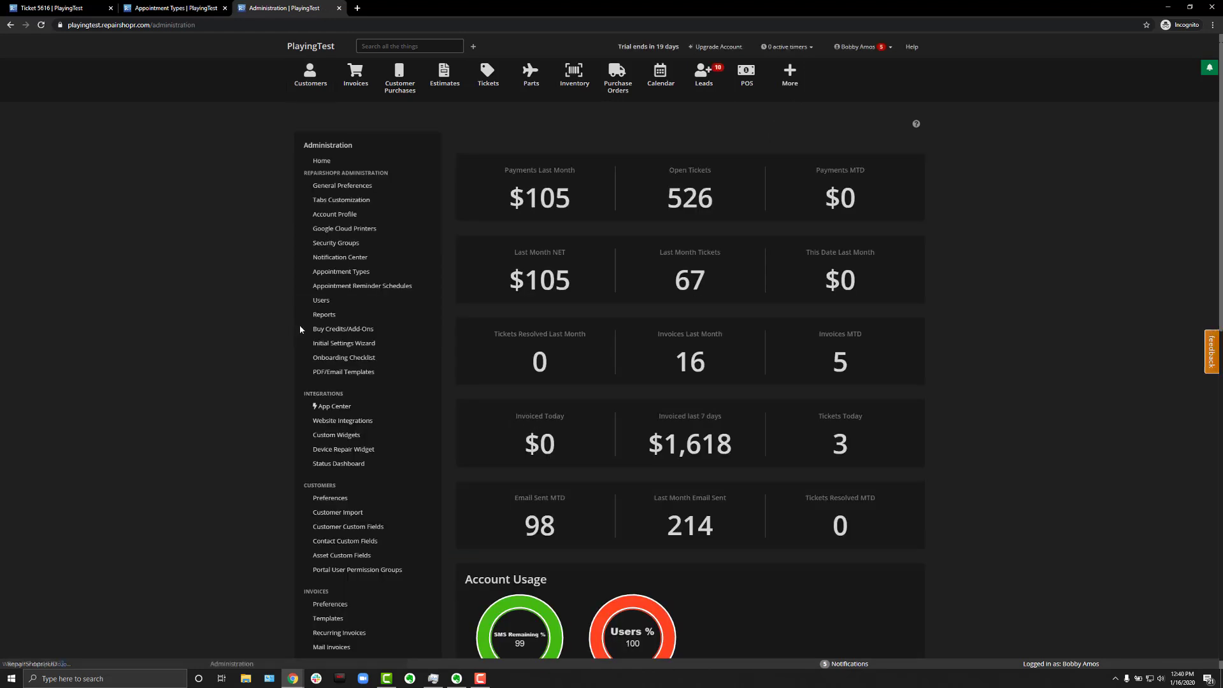
{"action": "left_click", "coordinate": [340, 274]}
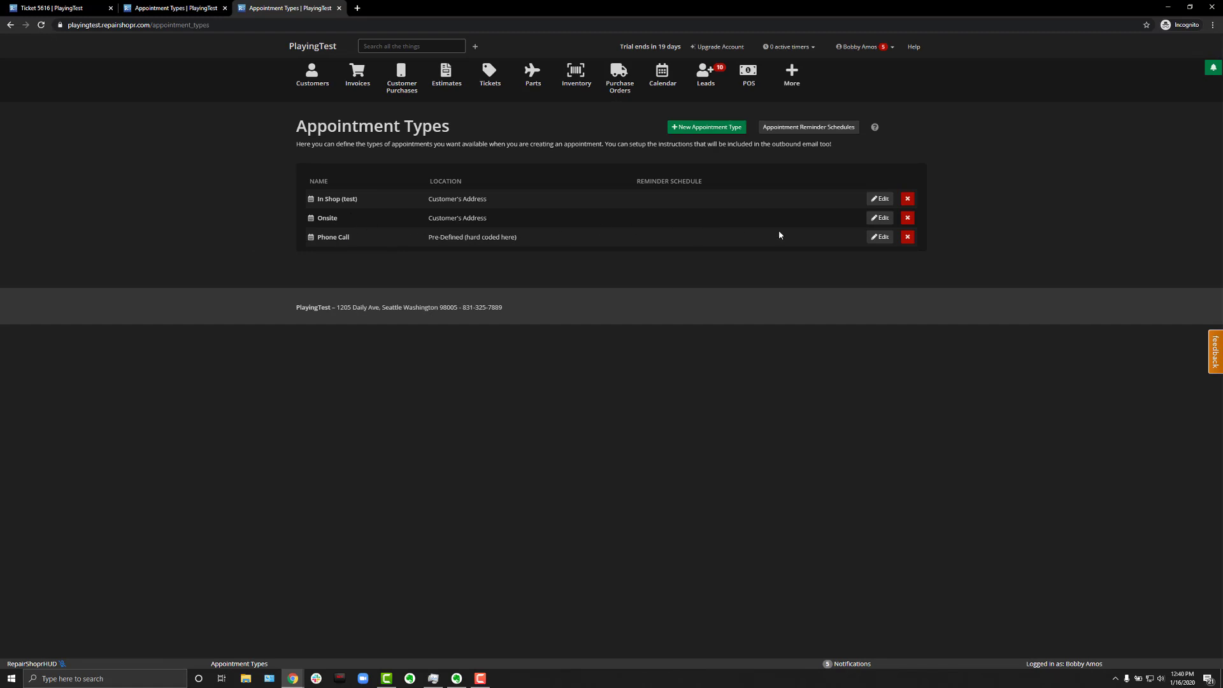
{"action": "left_click", "coordinate": [879, 218]}
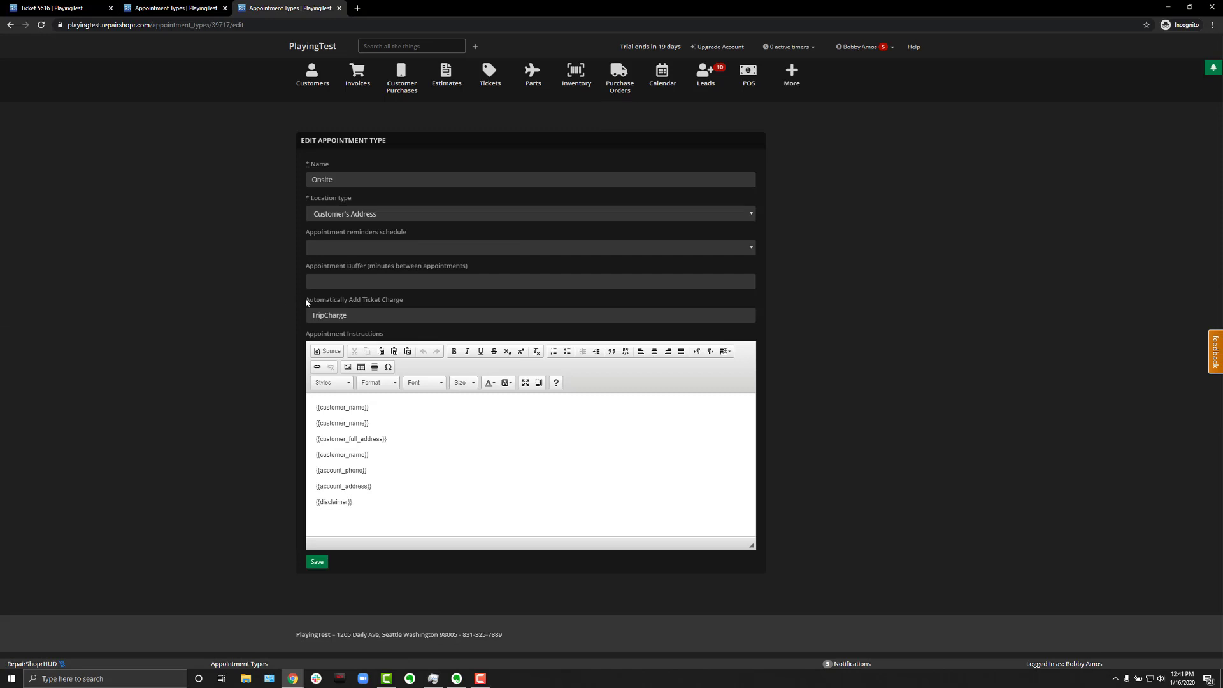
{"action": "left_click_drag", "start_coordinate": [417, 310], "coordinate": [413, 306]}
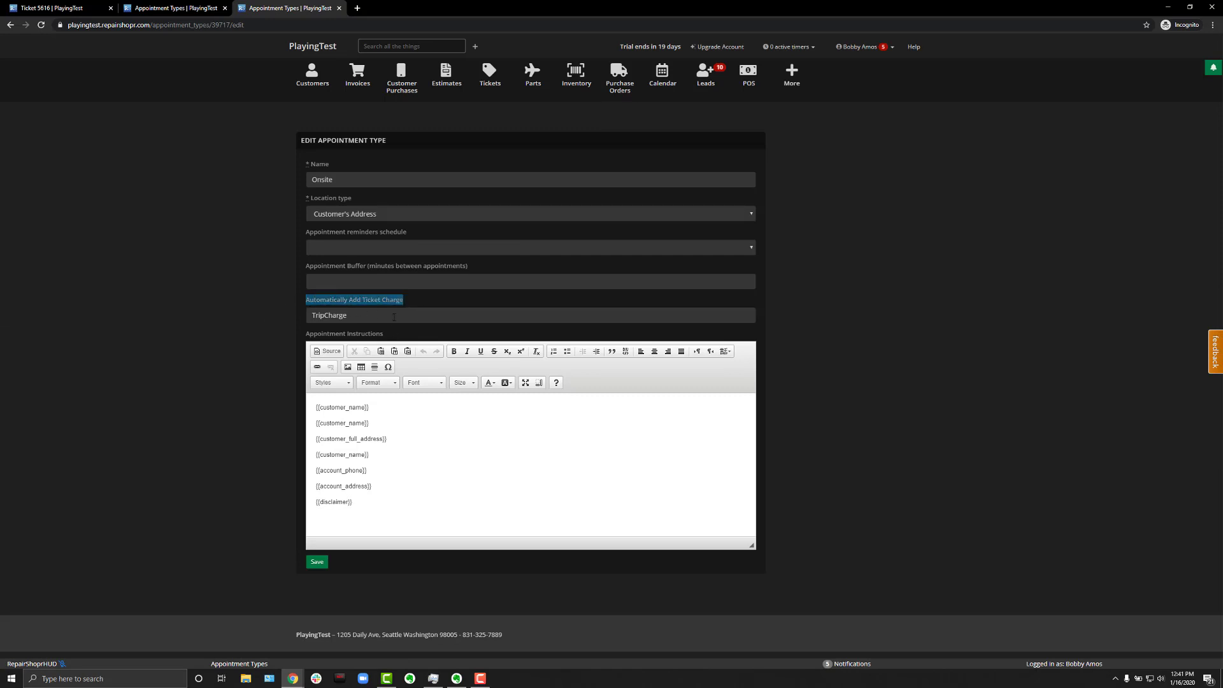